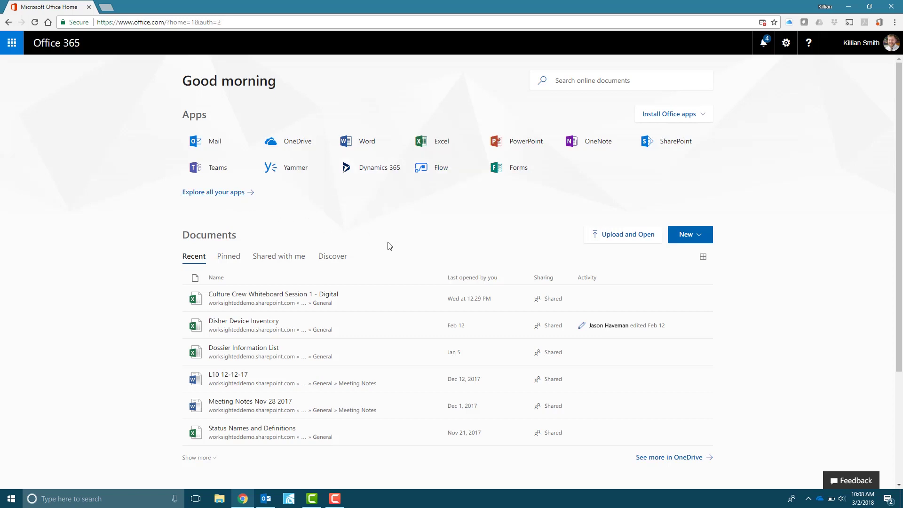
- Open the Staff Meeting Food Order form and share its link by email, checking who can respond
{"action": "left_click", "coordinate": [529, 171]}
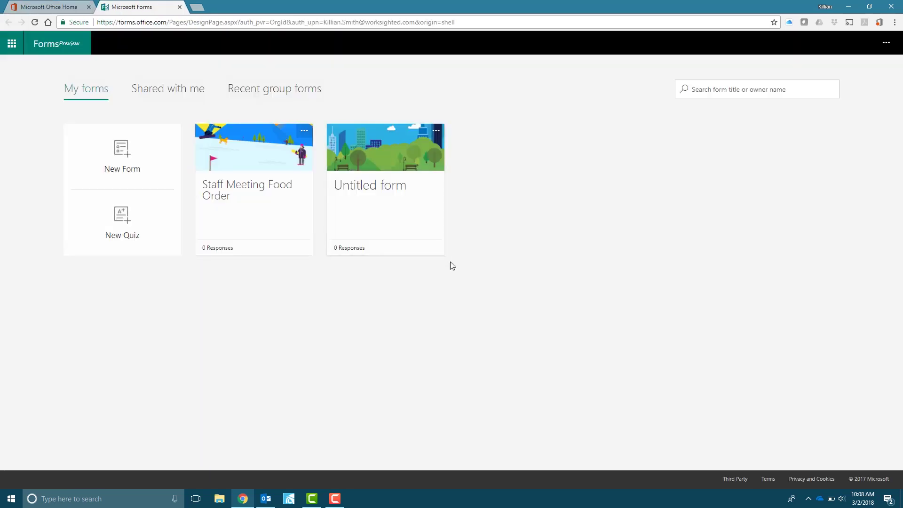
{"action": "left_click", "coordinate": [253, 193]}
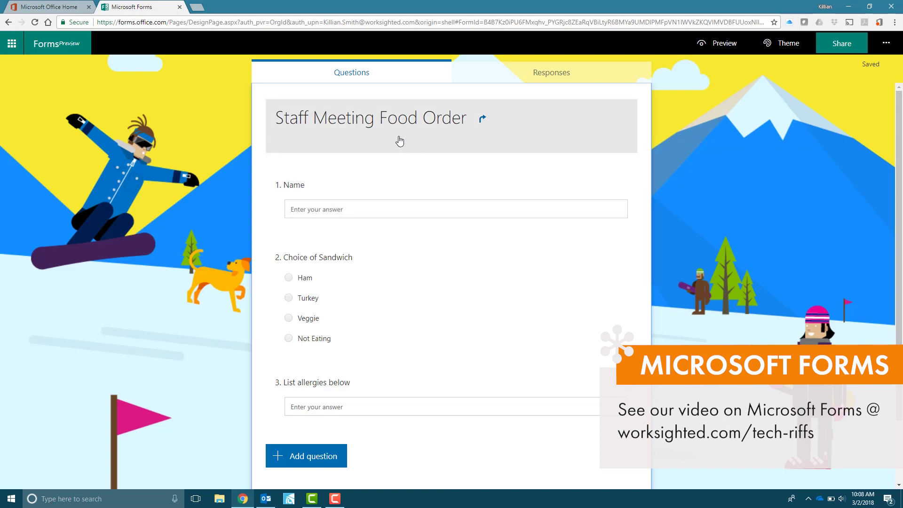
{"action": "left_click", "coordinate": [844, 47]}
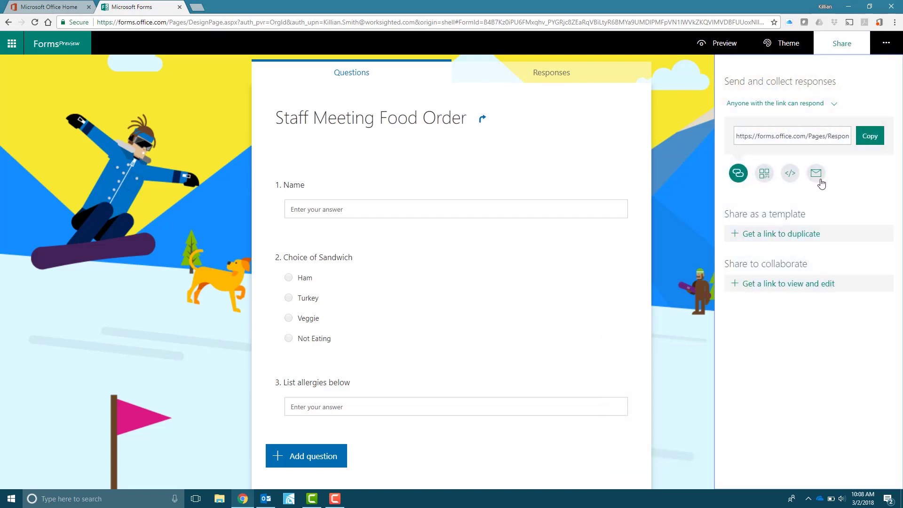
{"action": "left_click", "coordinate": [816, 173]}
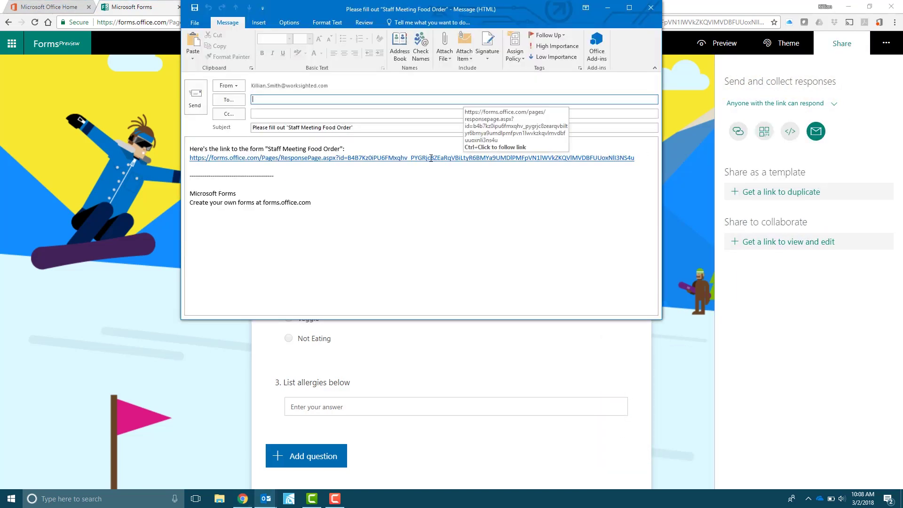
{"action": "left_click", "coordinate": [784, 104]}
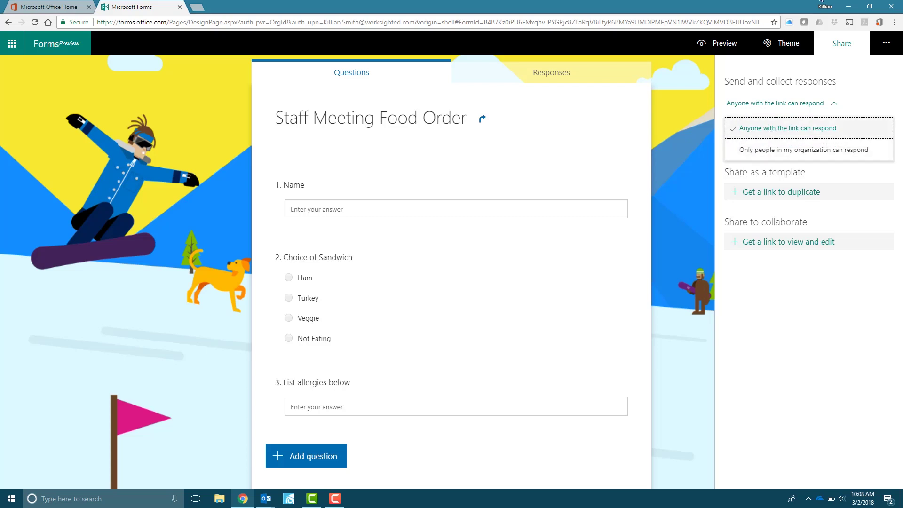
{"action": "left_click", "coordinate": [700, 118]}
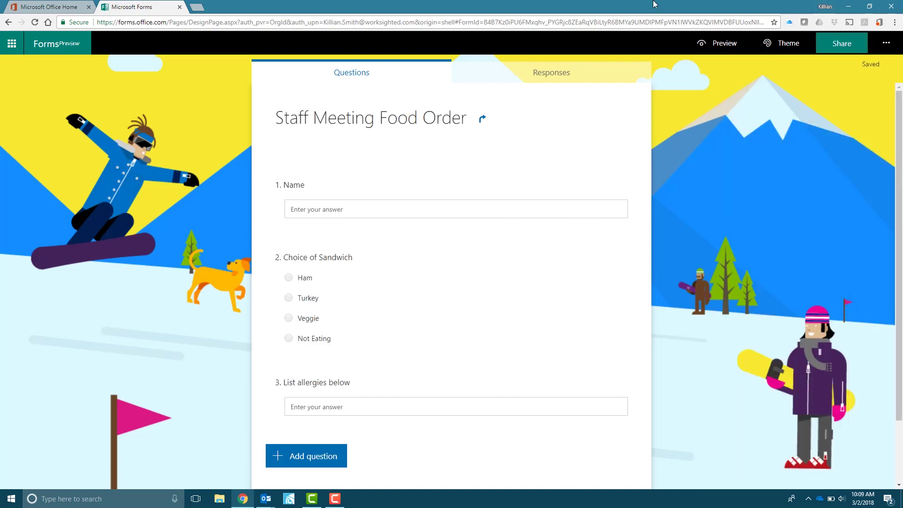
{"action": "left_click_drag", "start_coordinate": [760, 7], "coordinate": [718, 190]}
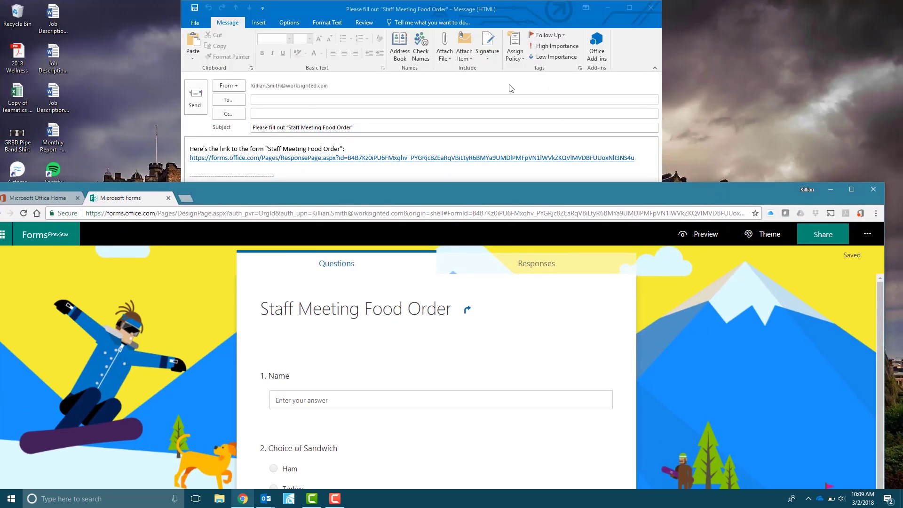
{"action": "left_click_drag", "start_coordinate": [577, 3], "coordinate": [717, 38]}
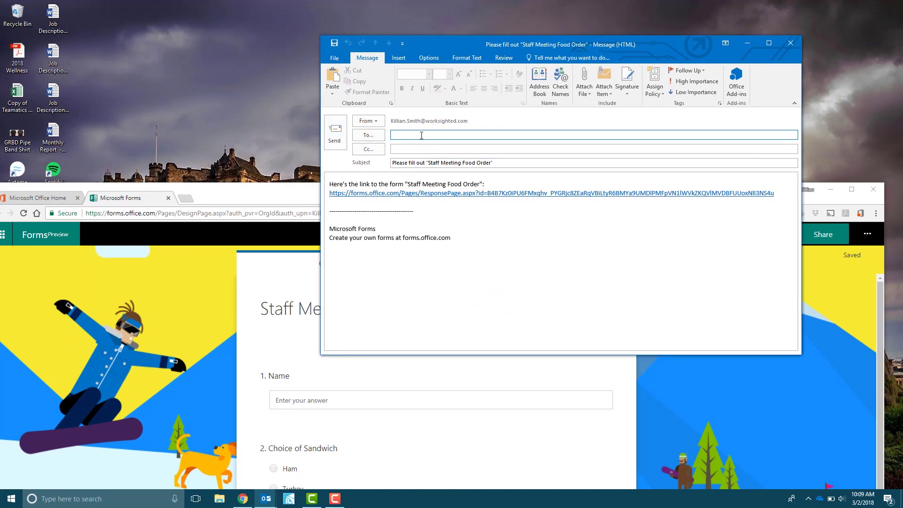
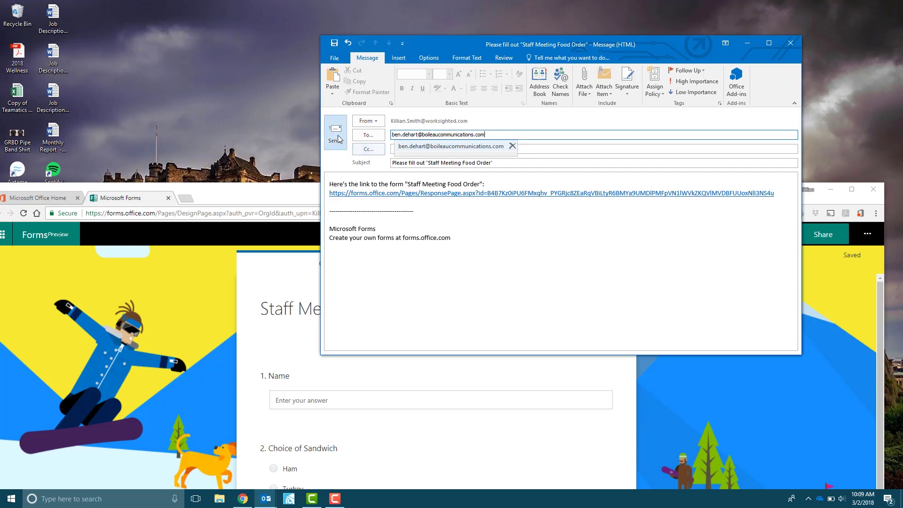
{"action": "left_click", "coordinate": [337, 137]}
{"action": "left_click_drag", "start_coordinate": [324, 196], "coordinate": [328, 4]}
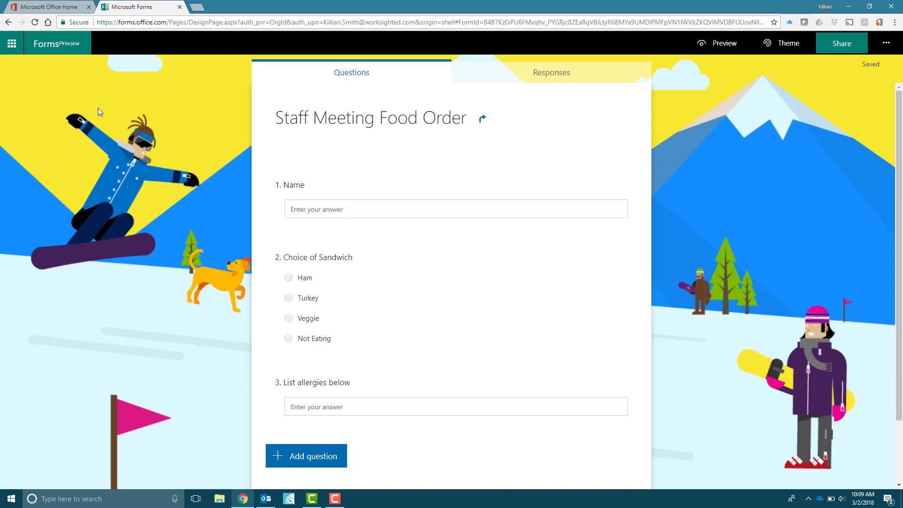
{"action": "left_click", "coordinate": [59, 7]}
- Search Flow templates for 'email forms' and create a flow from Email notification for survey responses
{"action": "left_click", "coordinate": [437, 175]}
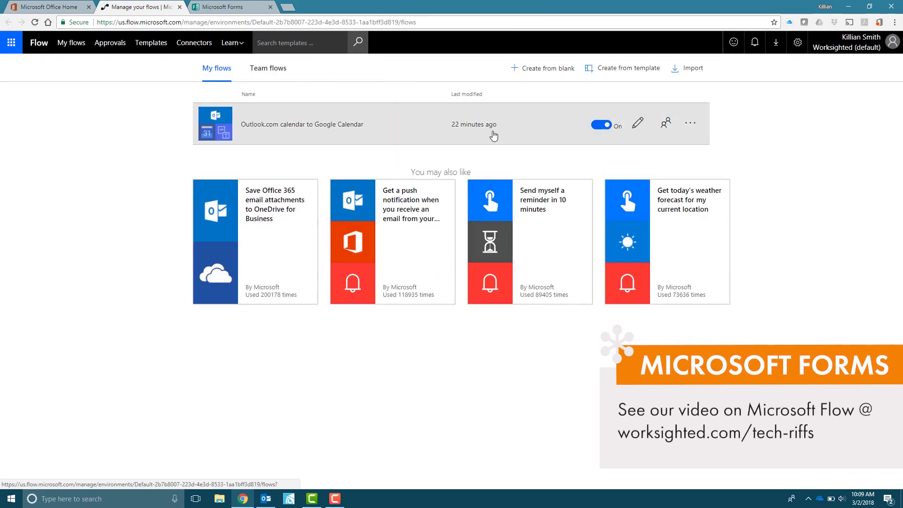
{"action": "left_click", "coordinate": [150, 47]}
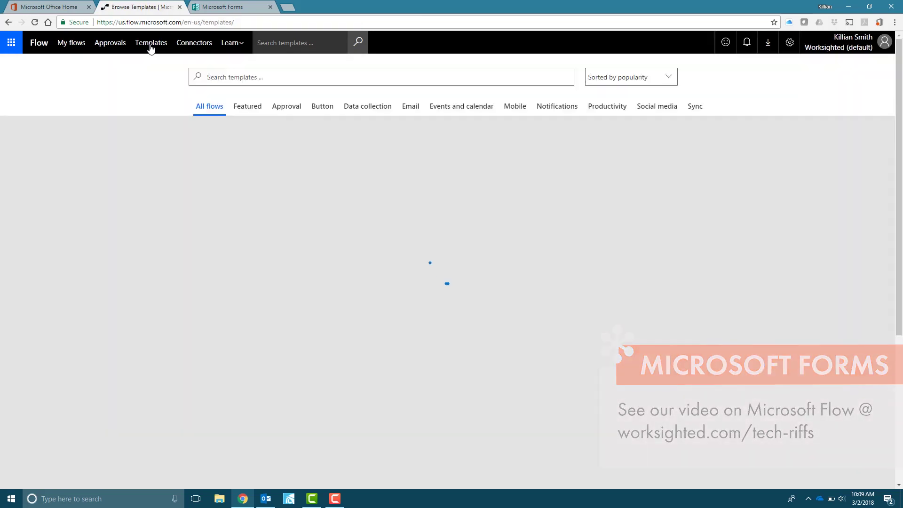
{"action": "left_click", "coordinate": [244, 79]}
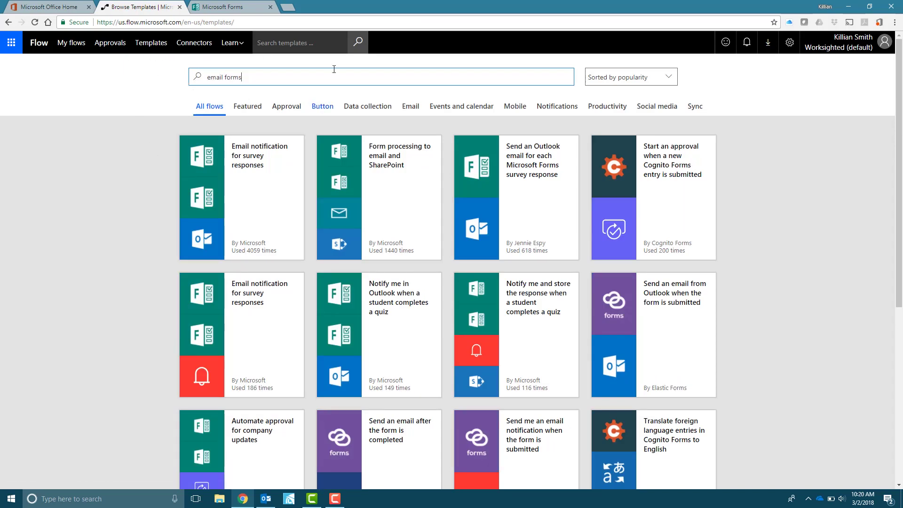
{"action": "left_click", "coordinate": [251, 180]}
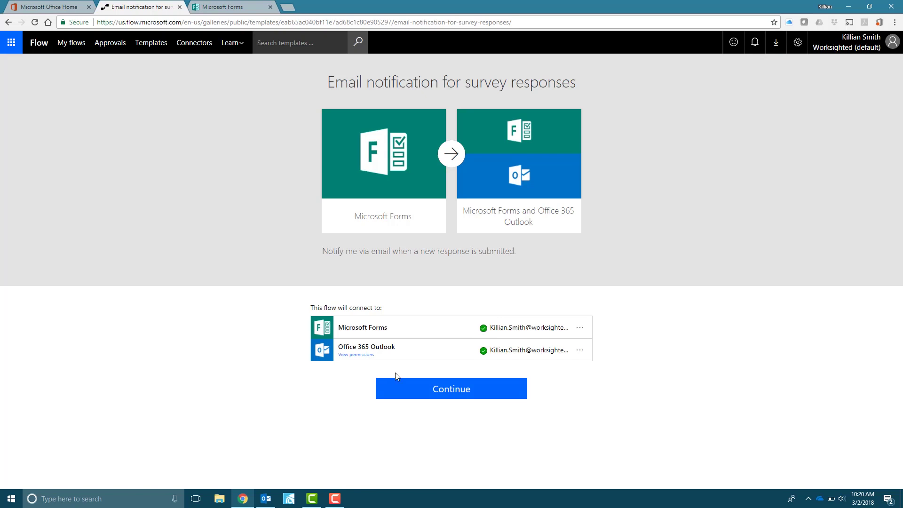
{"action": "left_click", "coordinate": [413, 389]}
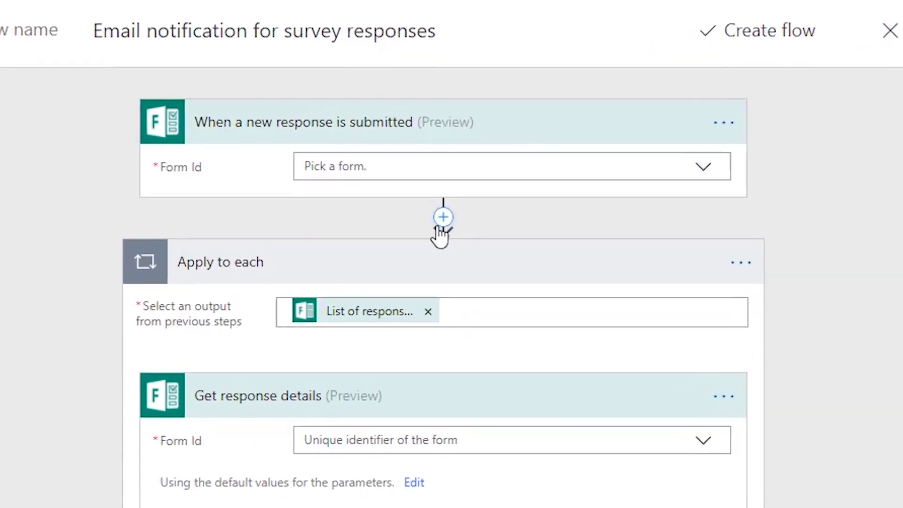
{"action": "left_click", "coordinate": [428, 162]}
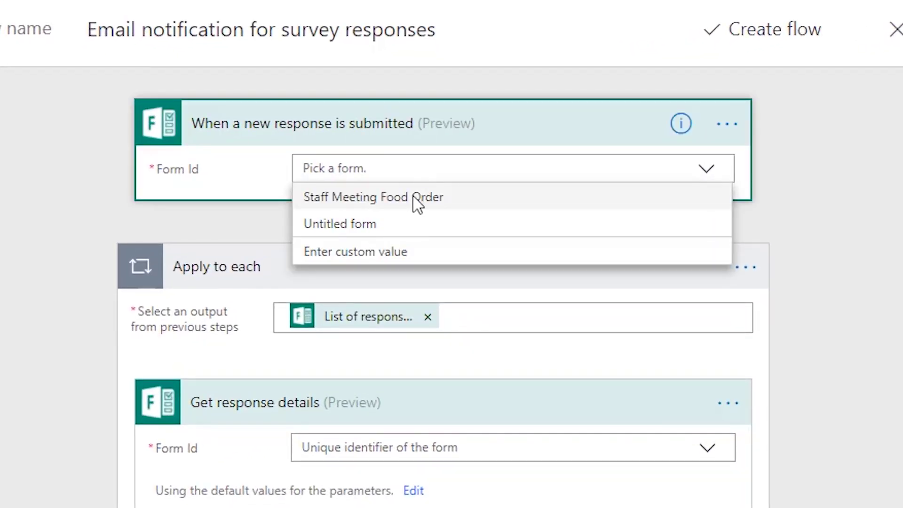
- Set both the trigger and the response details to the Staff Meeting Food Order form
{"action": "left_click", "coordinate": [419, 201]}
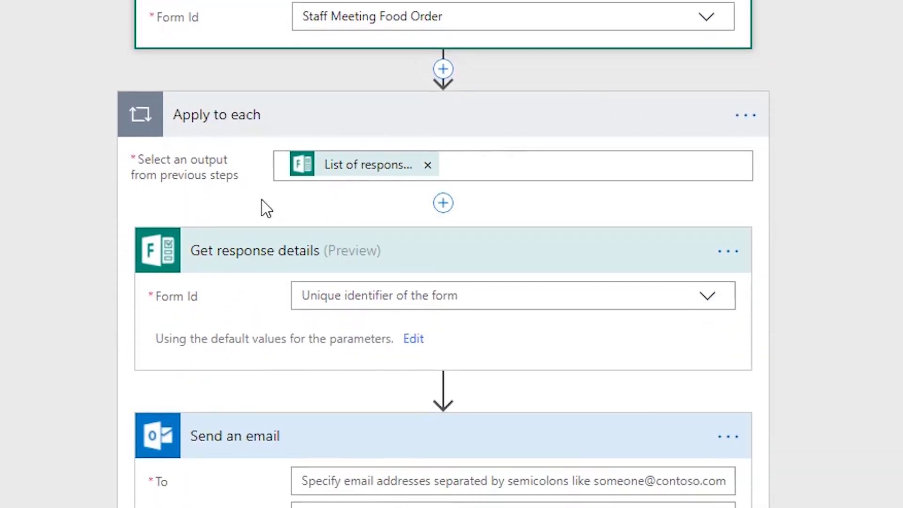
{"action": "left_click", "coordinate": [387, 294]}
{"action": "left_click", "coordinate": [394, 326]}
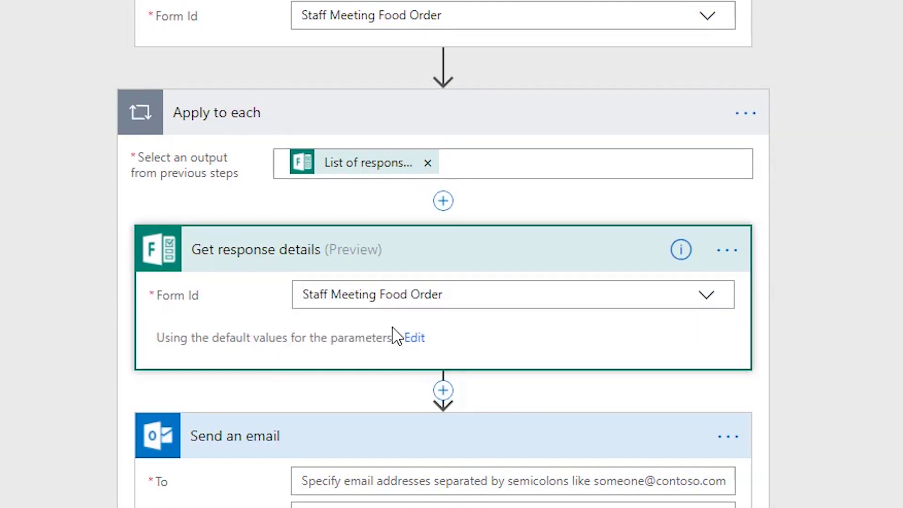
{"action": "left_click", "coordinate": [415, 482]}
{"action": "type", "text": "Killian"}
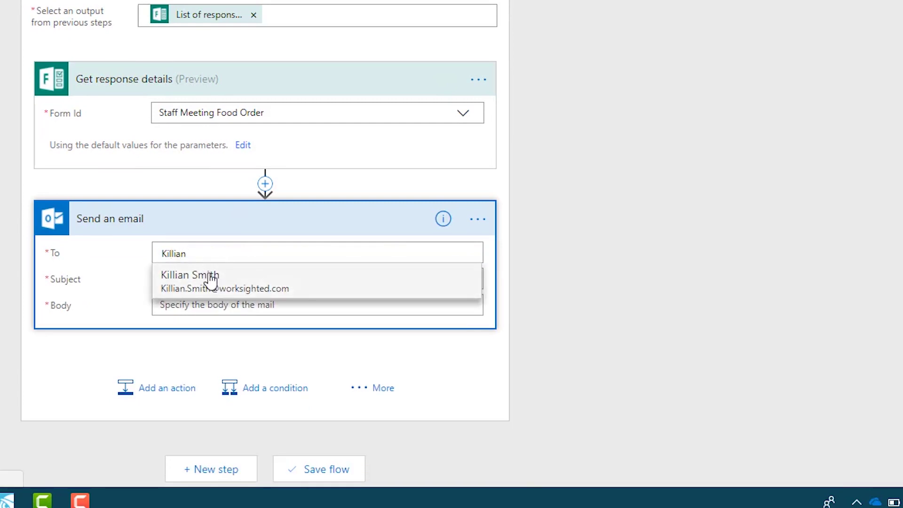
{"action": "left_click", "coordinate": [211, 277]}
{"action": "type", "text": "Food Order Processed"}
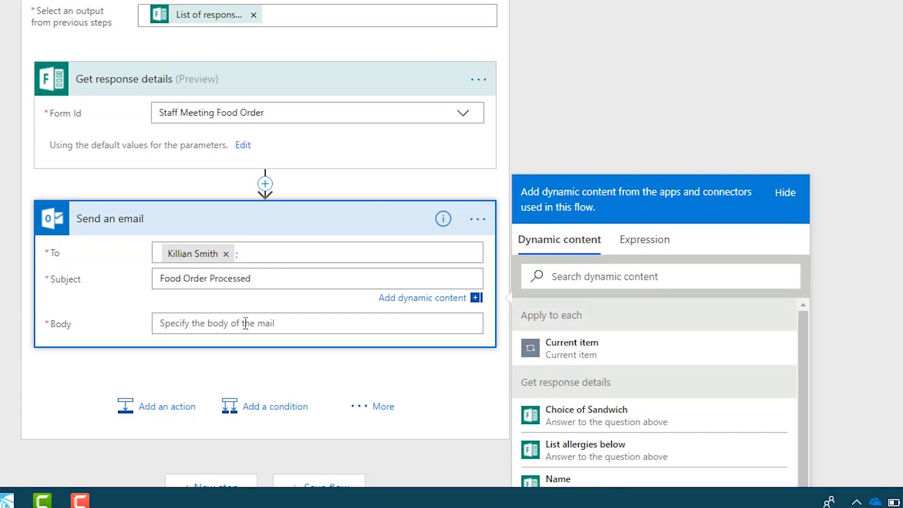
{"action": "left_click", "coordinate": [245, 324]}
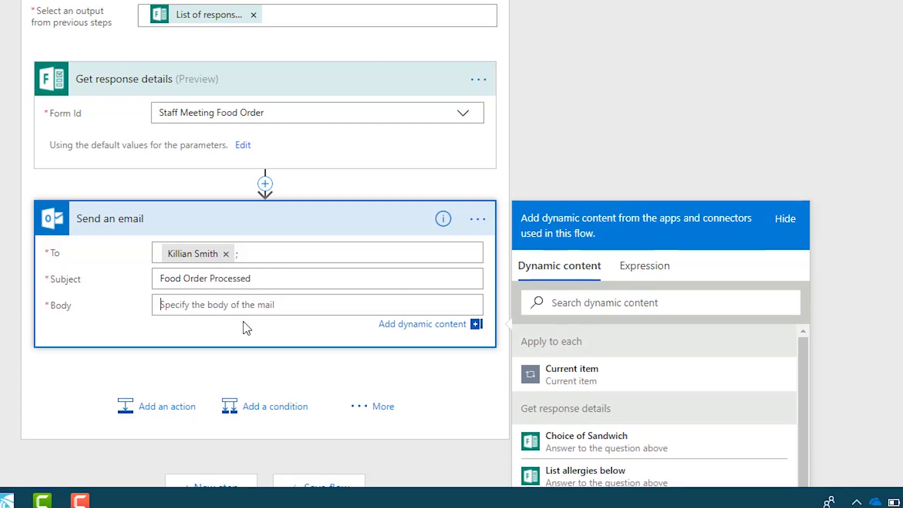
{"action": "type", "text": "See fo"}
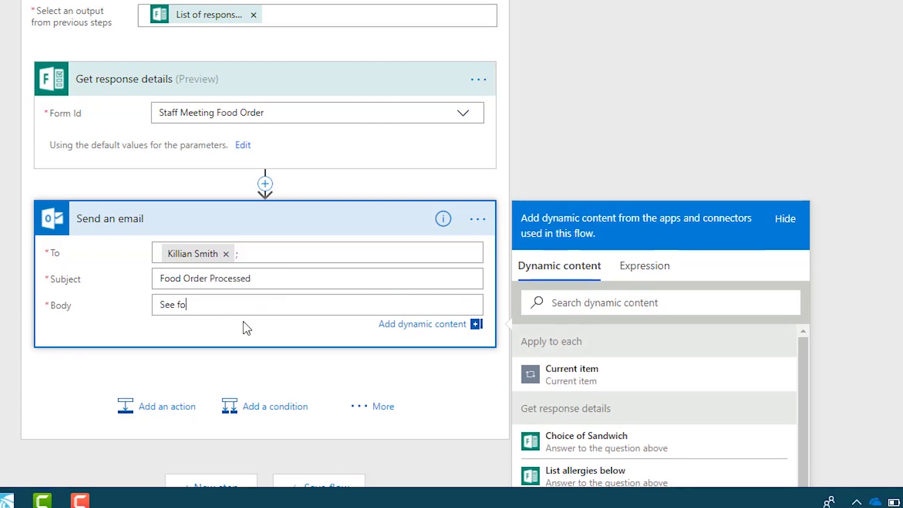
{"action": "type", "text": "rms to see ord"}
{"action": "type", "text": "ers."}
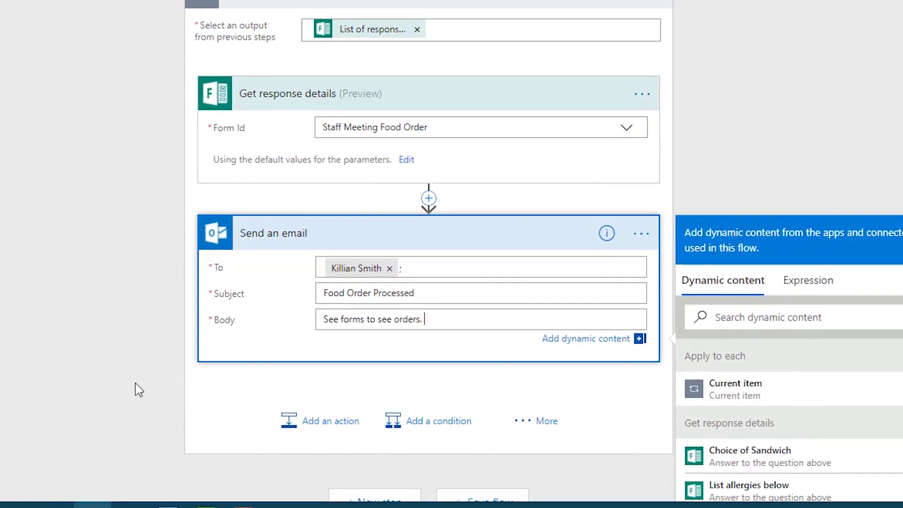
{"action": "left_click", "coordinate": [139, 389]}
{"action": "scroll", "coordinate": [151, 389], "scroll_direction": "down", "scroll_amount": 2}
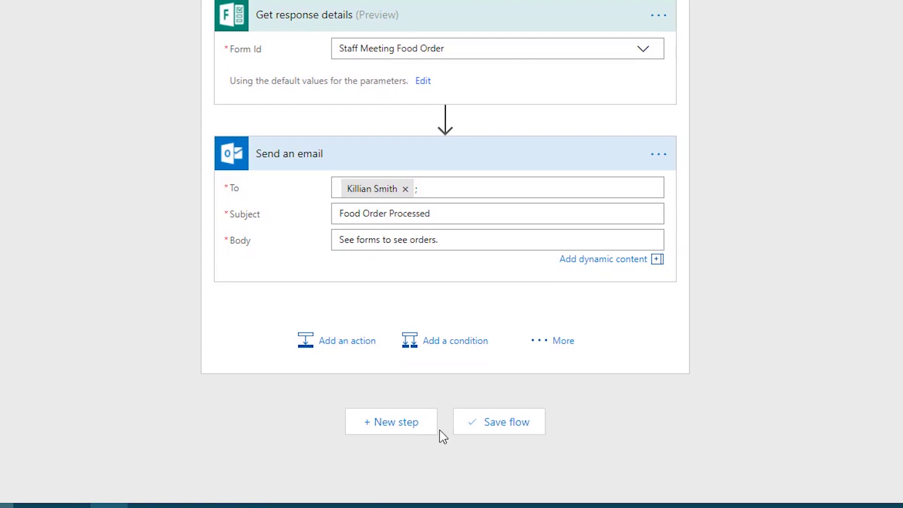
- Save the flow to activate it, then view its 'Food Order Processed' notification email
{"action": "left_click", "coordinate": [493, 426]}
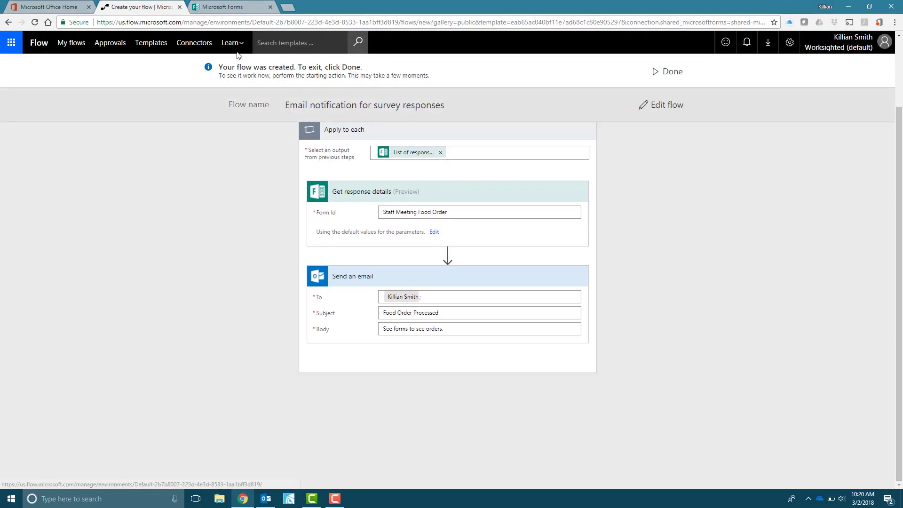
{"action": "left_click", "coordinate": [668, 71]}
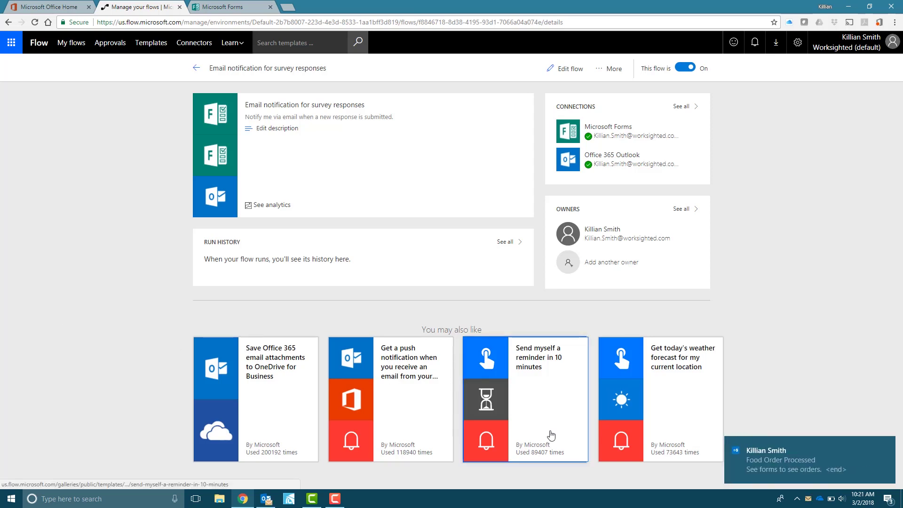
{"action": "left_click", "coordinate": [789, 457]}
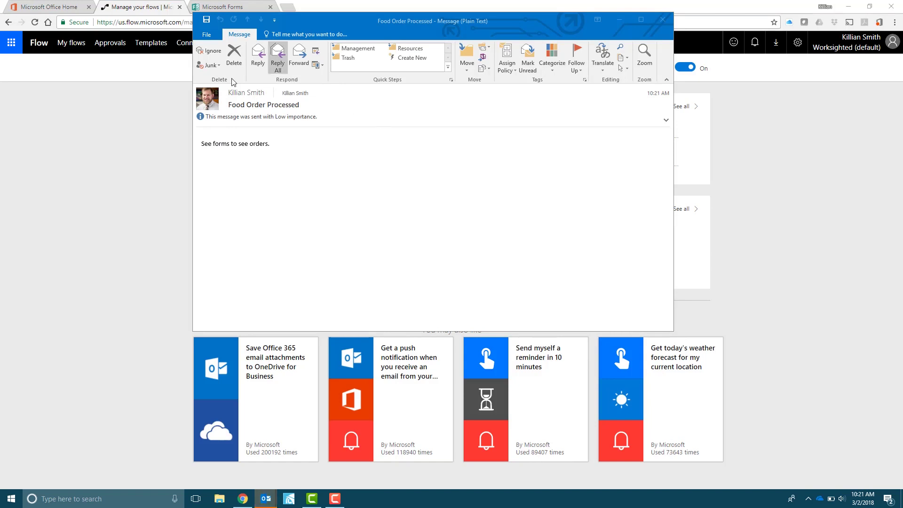
{"action": "left_click", "coordinate": [138, 128]}
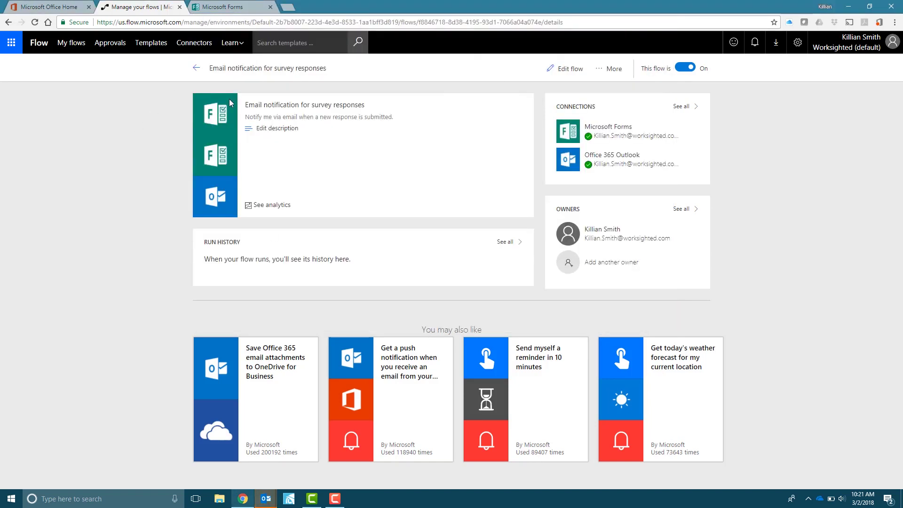
{"action": "left_click", "coordinate": [225, 6]}
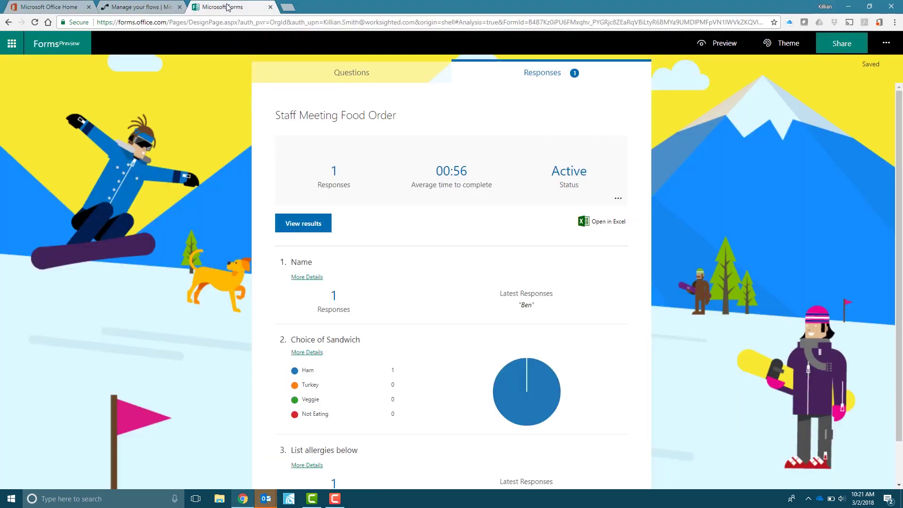
- Export the form's responses with Open in Excel and open the downloaded xlsx workbook
{"action": "left_click", "coordinate": [398, 79]}
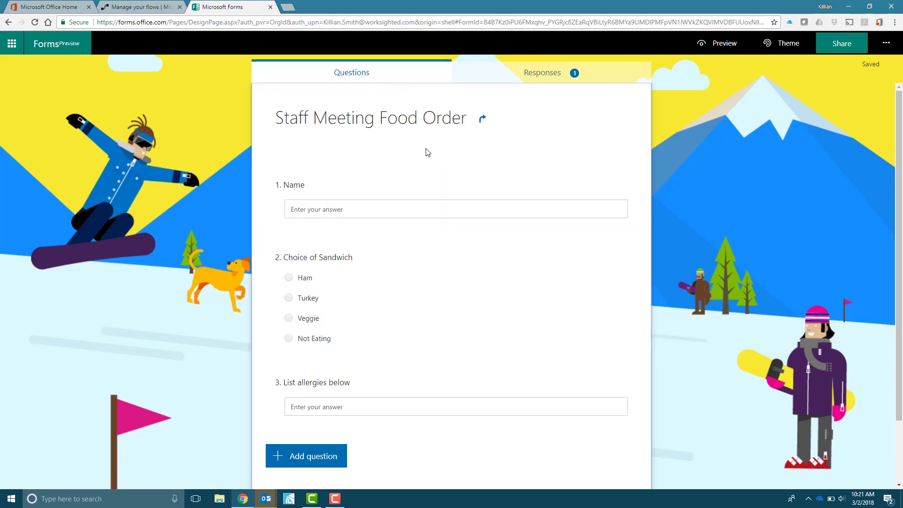
{"action": "left_click", "coordinate": [583, 71]}
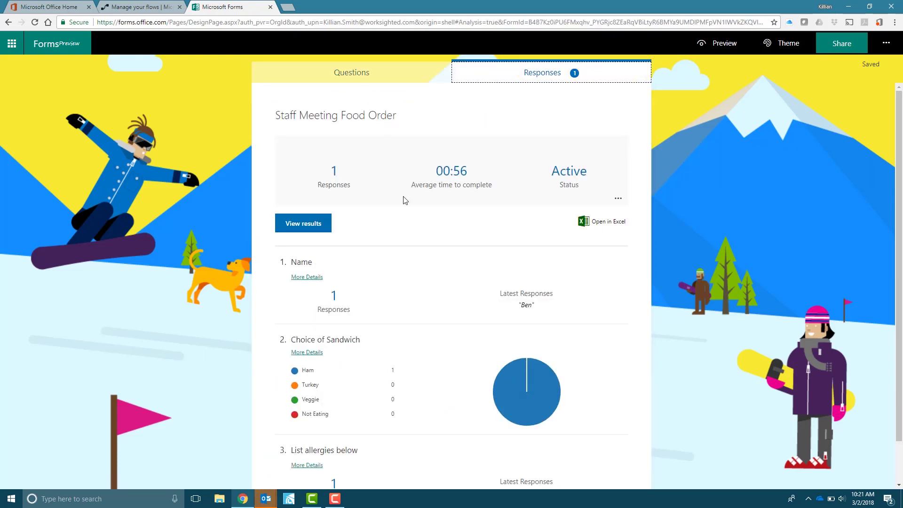
{"action": "left_click", "coordinate": [611, 222]}
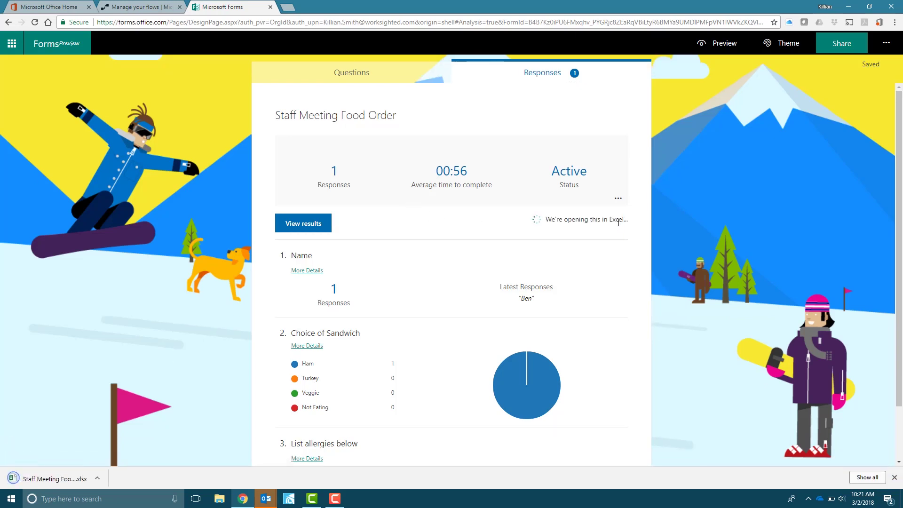
{"action": "left_click", "coordinate": [62, 478]}
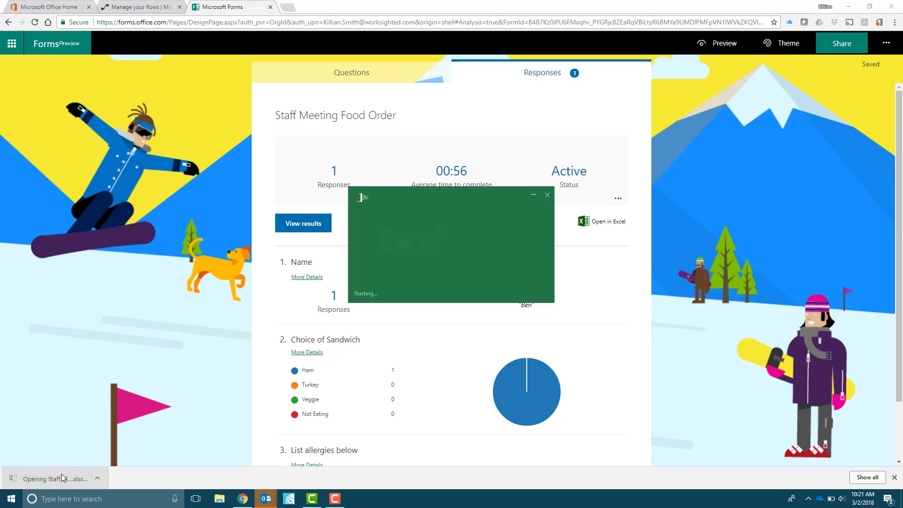